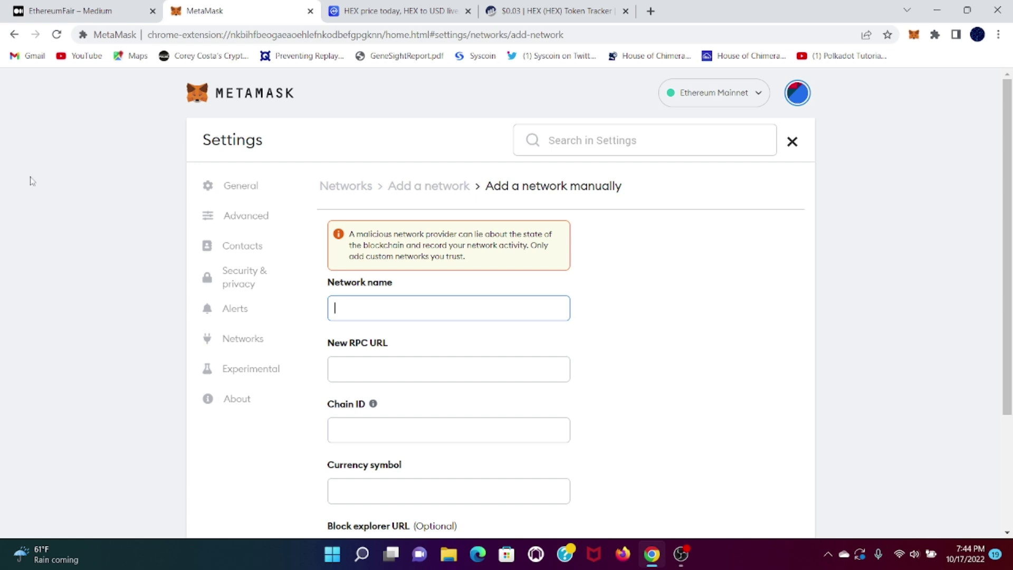
Switch to the EthereumFair Medium post listing chain ID 513100 and symbol ETHF.
left_click(72, 9)
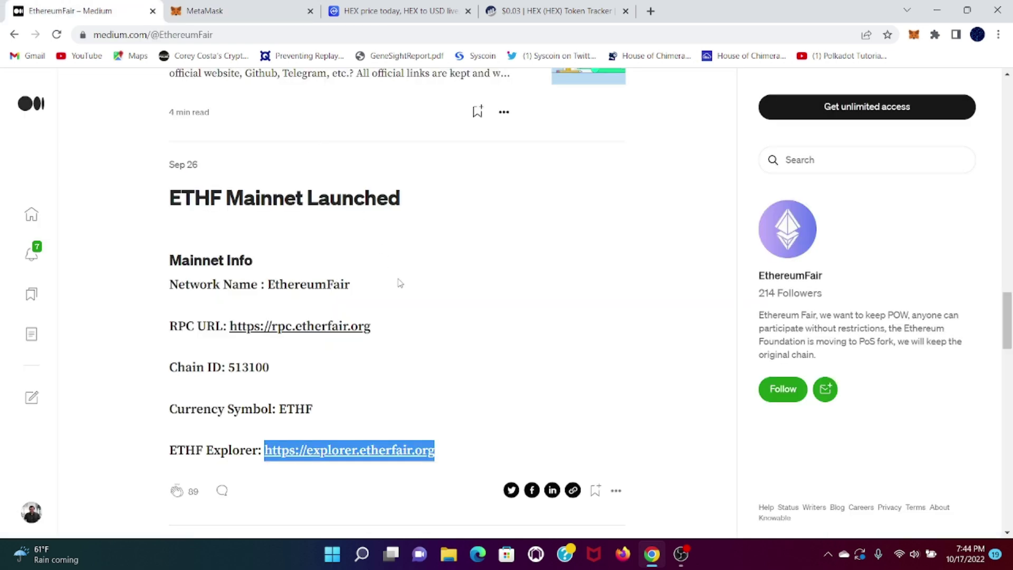
scroll(246, 141, "up", 20)
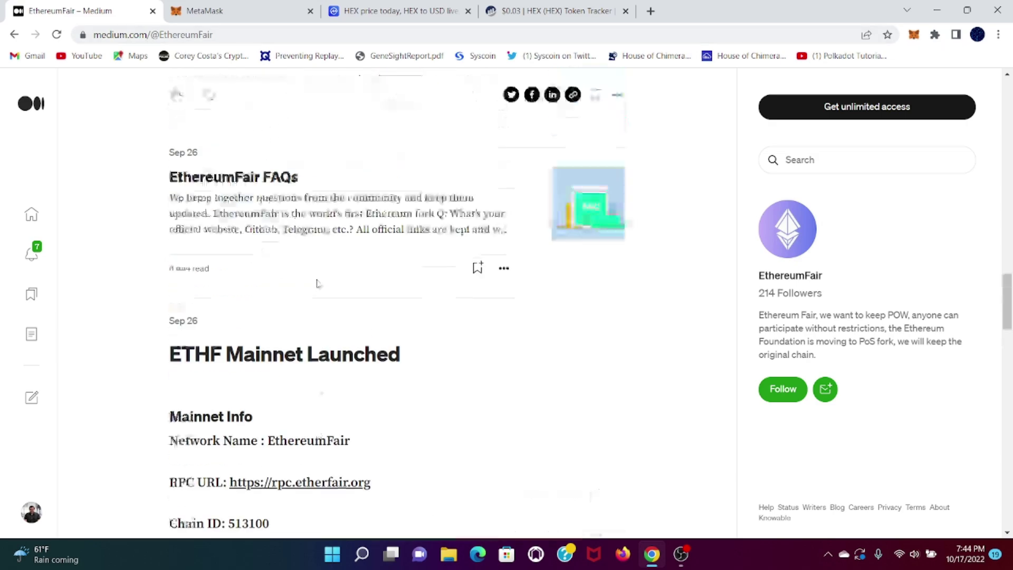
scroll(248, 210, "up", 5)
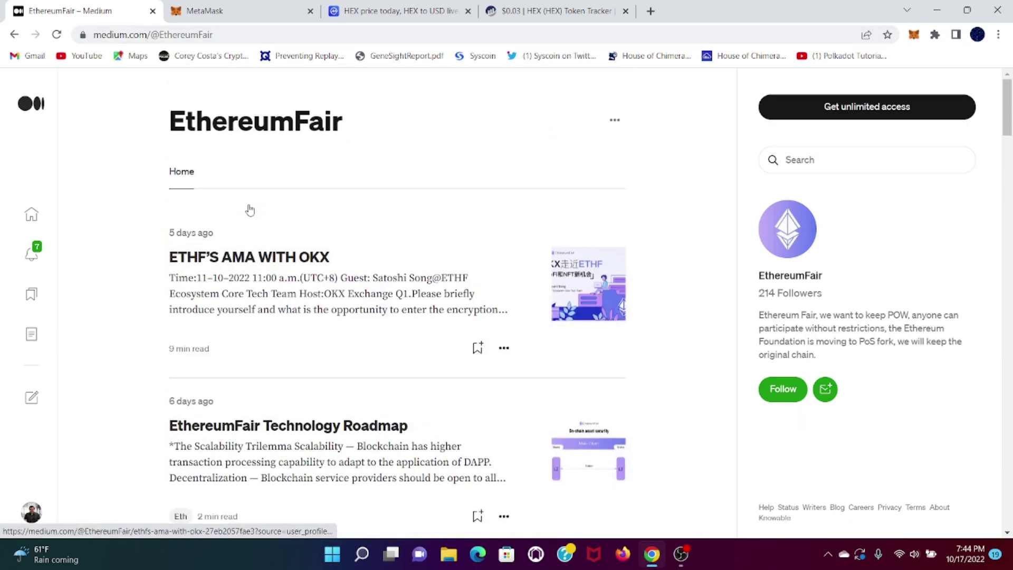
scroll(238, 140, "down", 9)
scroll(267, 155, "down", 6)
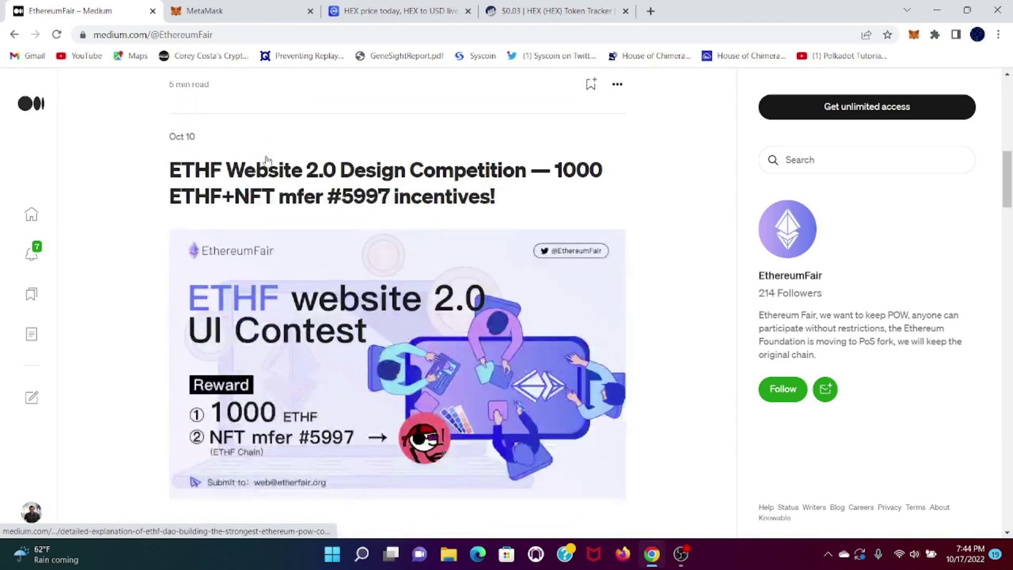
scroll(651, 326, "down", 10)
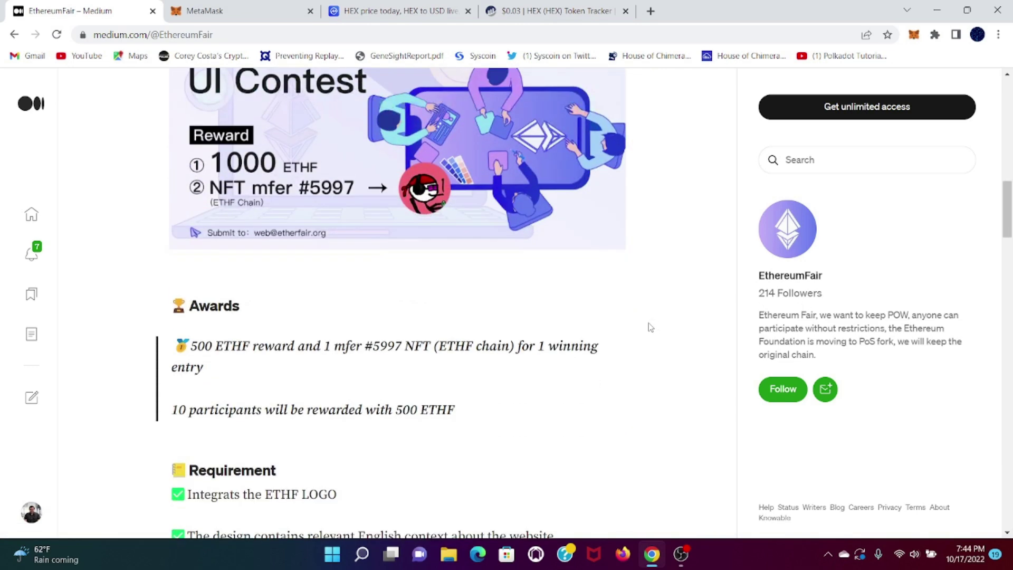
scroll(653, 324, "down", 10)
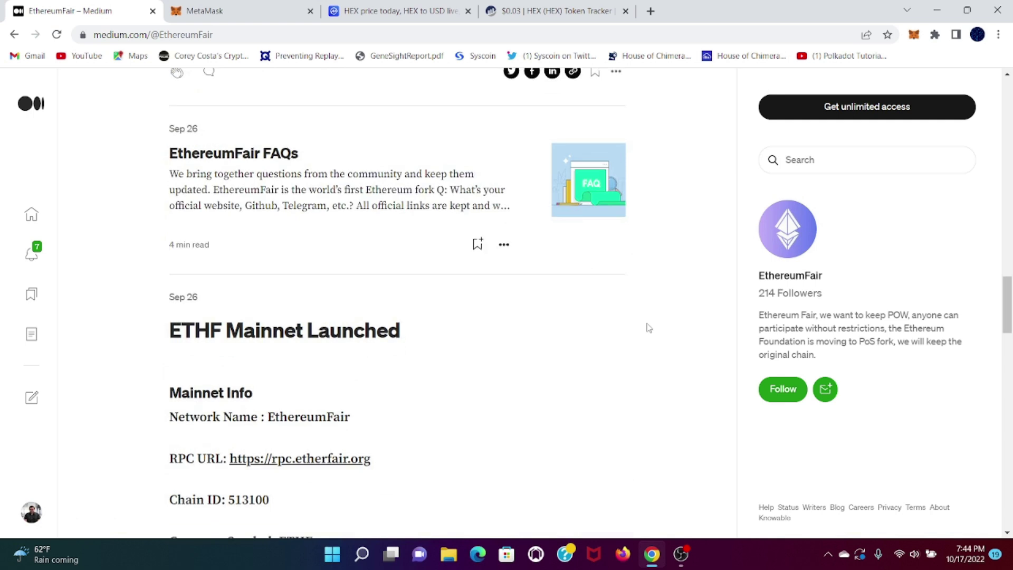
left_click(639, 326)
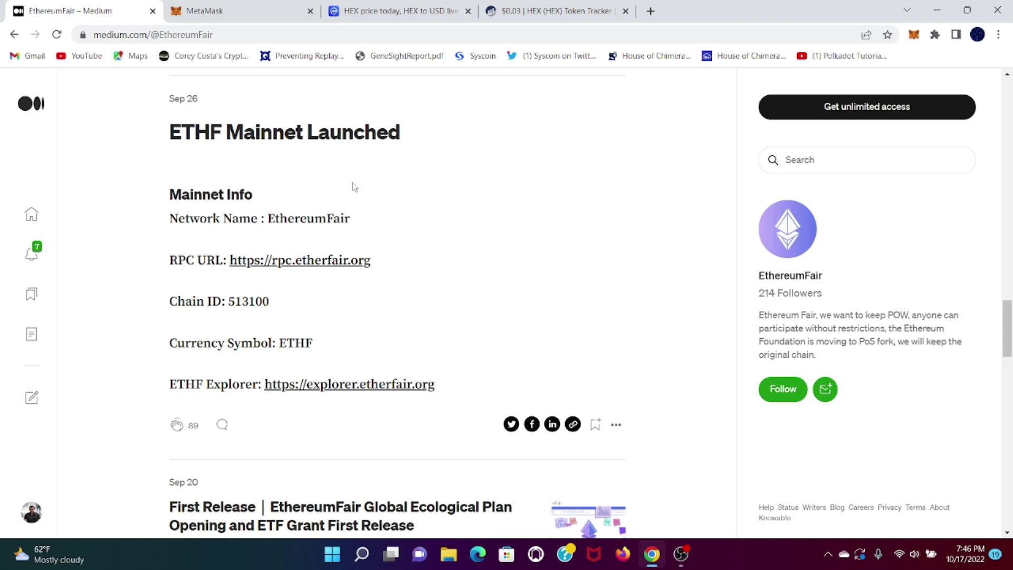
Copy 'EthereumFair' from the Medium post into the network name field.
left_click(240, 9)
left_click(79, 11)
left_click_drag(351, 219, 268, 221)
right_click(268, 220)
left_click(288, 236)
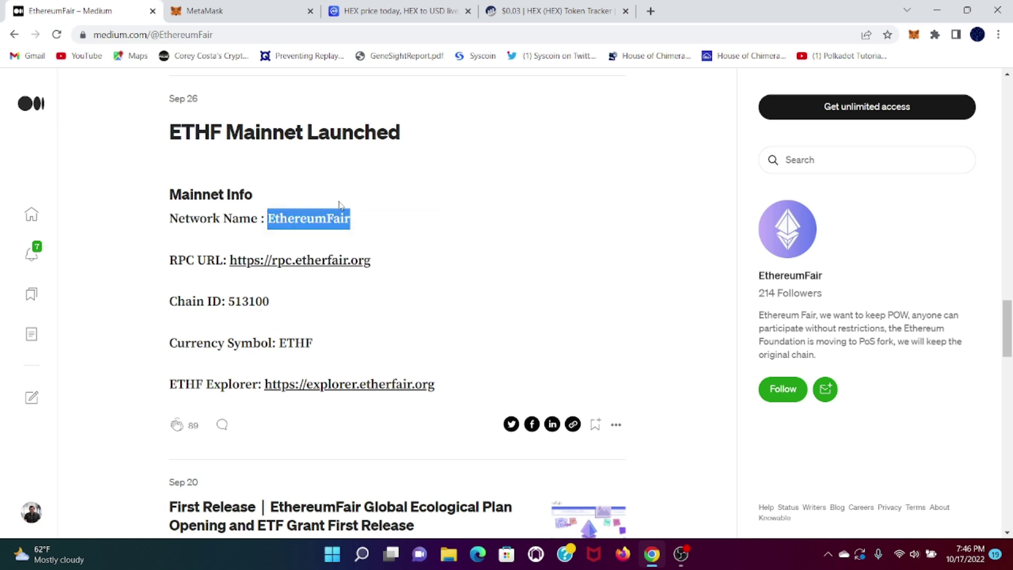
left_click(182, 8)
right_click(388, 303)
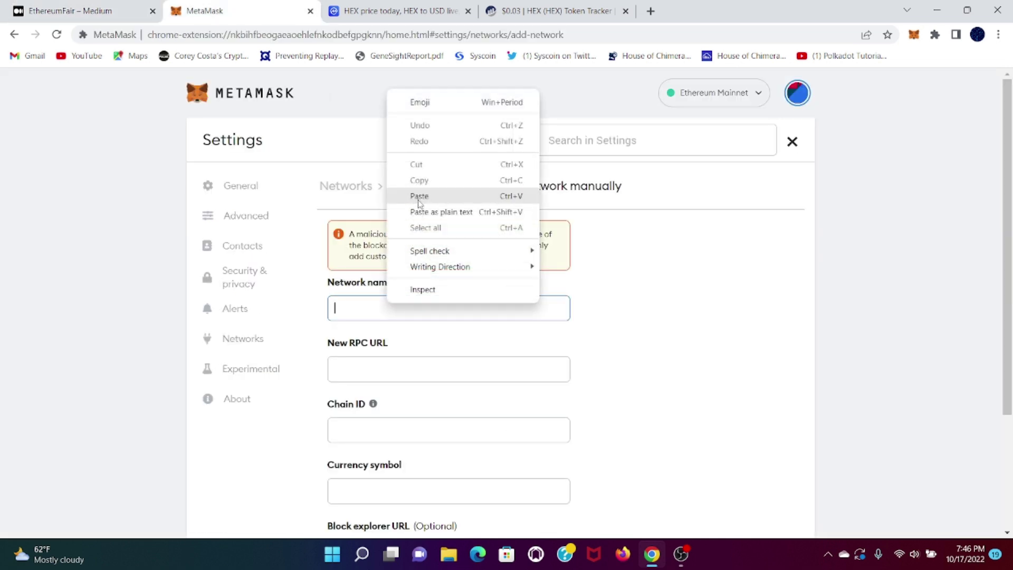
left_click(418, 195)
left_click(334, 368)
left_click(79, 11)
left_click_drag(397, 262, 229, 262)
right_click(230, 264)
left_click(254, 373)
key("ctrl+Tab")
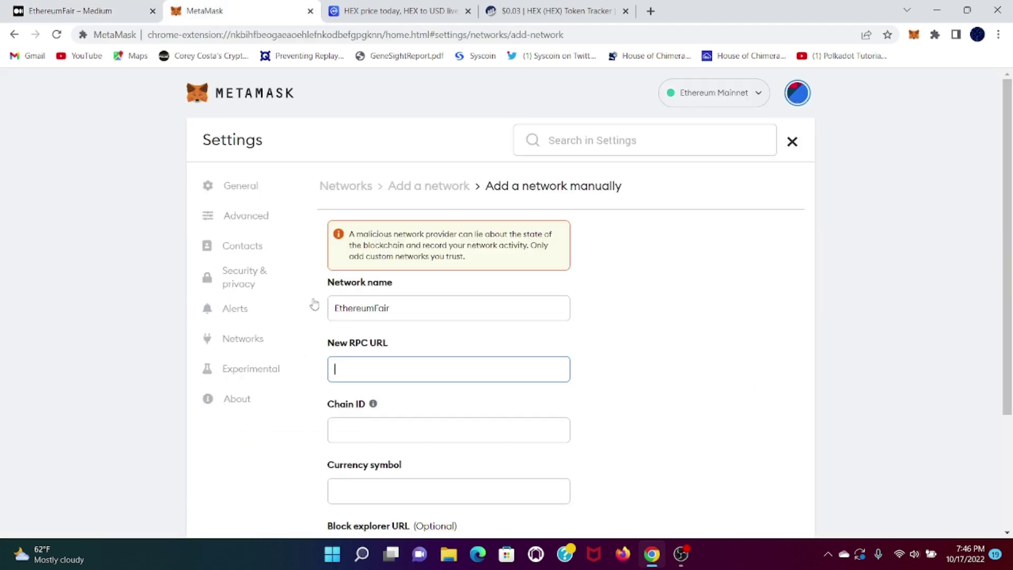
right_click(363, 377)
left_click(396, 268)
Copy chain ID 513100 from the post into the chain ID field.
left_click(337, 429)
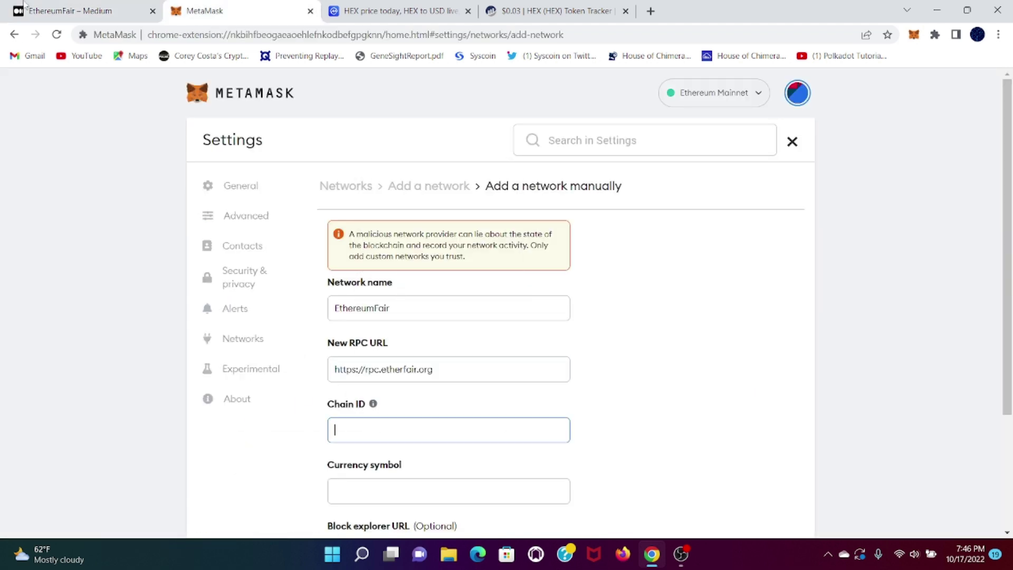
key("ctrl+shift+Tab")
left_click_drag(270, 302, 227, 303)
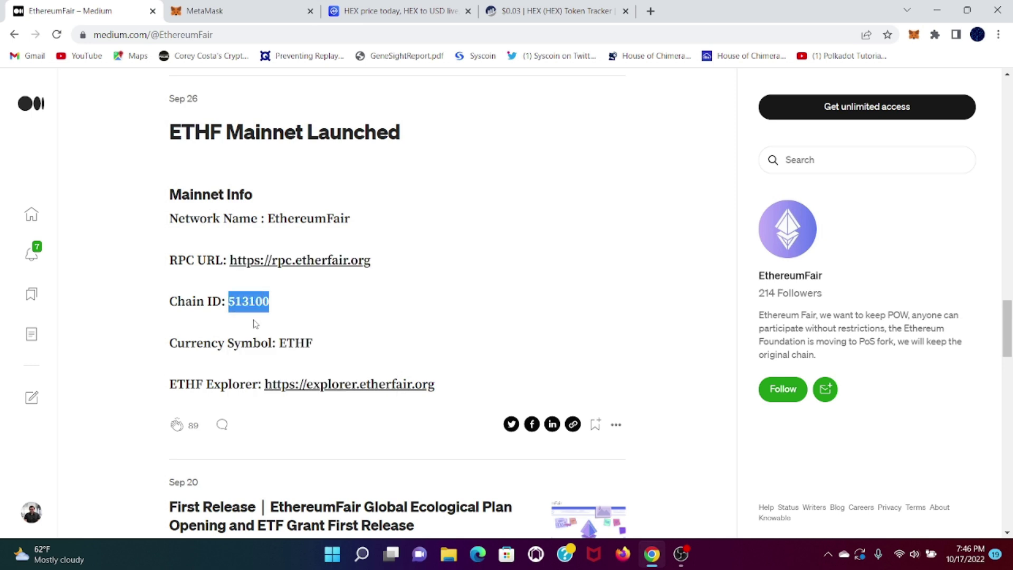
key("ctrl+c")
key("ctrl+Tab")
right_click(391, 426)
left_click(406, 324)
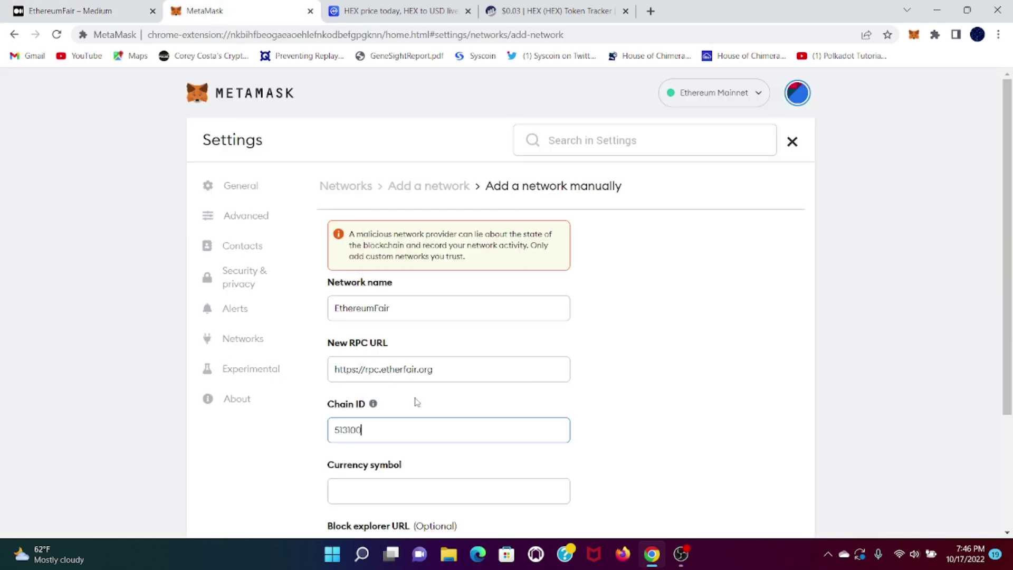
scroll(417, 402, "down", 3)
left_click(397, 362)
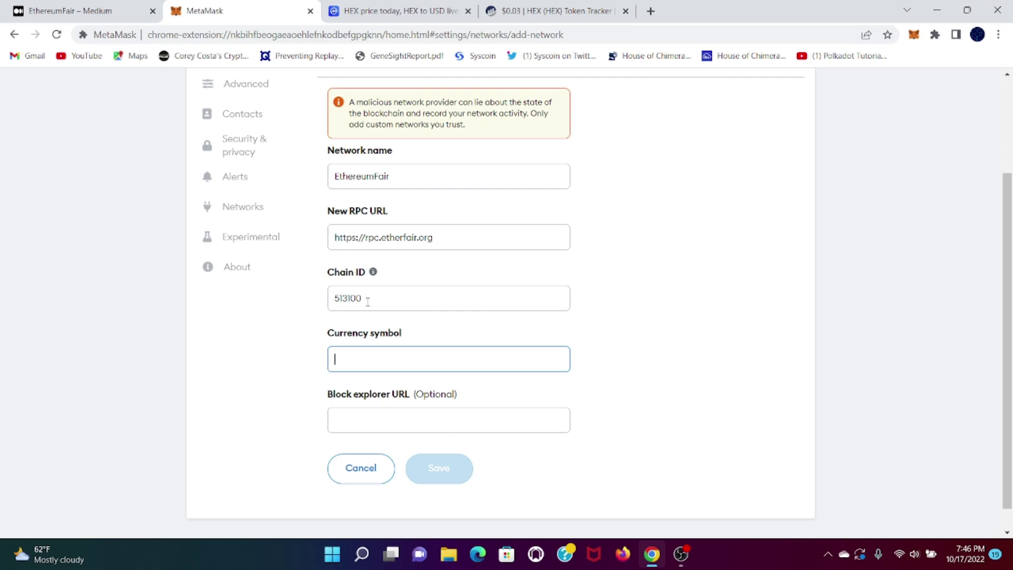
Copy the currency symbol ETHF from the Medium post into the currency symbol field.
left_click(59, 10)
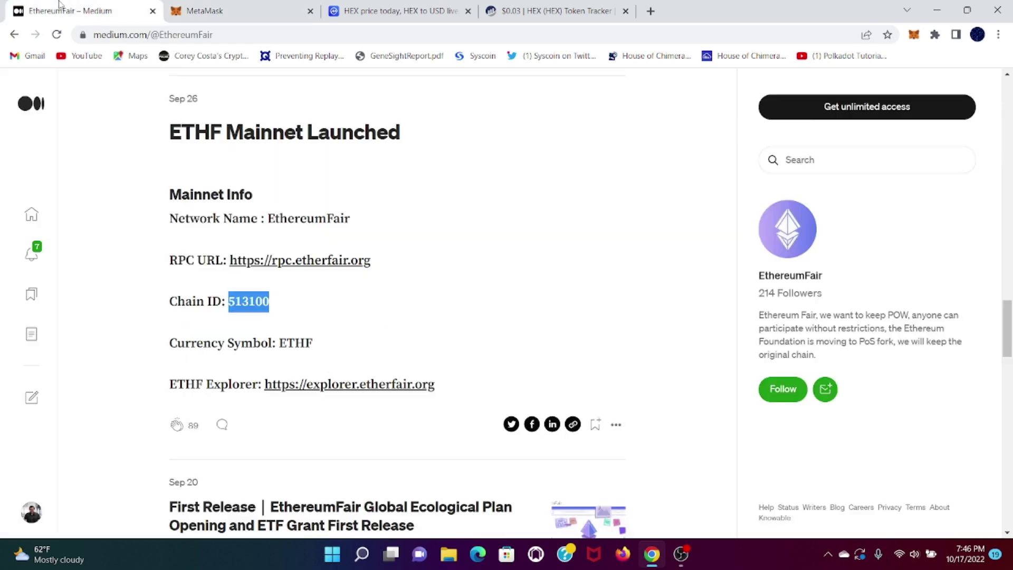
left_click_drag(313, 343, 284, 343)
left_click_drag(280, 343, 313, 344)
right_click(306, 345)
left_click(327, 354)
key("ctrl+Tab")
right_click(361, 361)
left_click(434, 257)
Copy the explorer URL from the post into Block explorer URL and save the network.
left_click(370, 463)
key("ctrl+shift+Tab")
left_click_drag(435, 385, 267, 399)
right_click(268, 400)
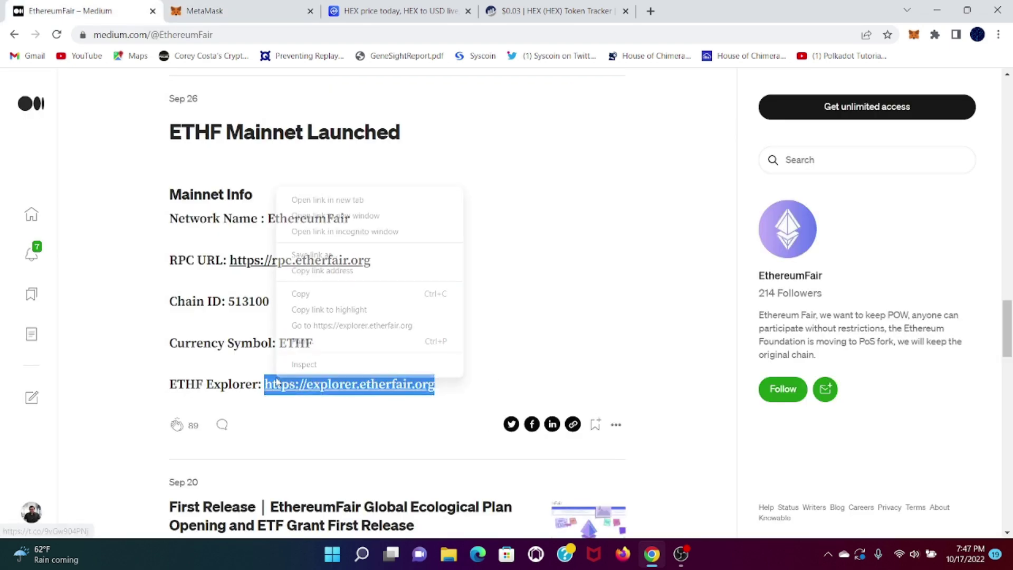
left_click(295, 294)
key("ctrl+Tab")
right_click(350, 459)
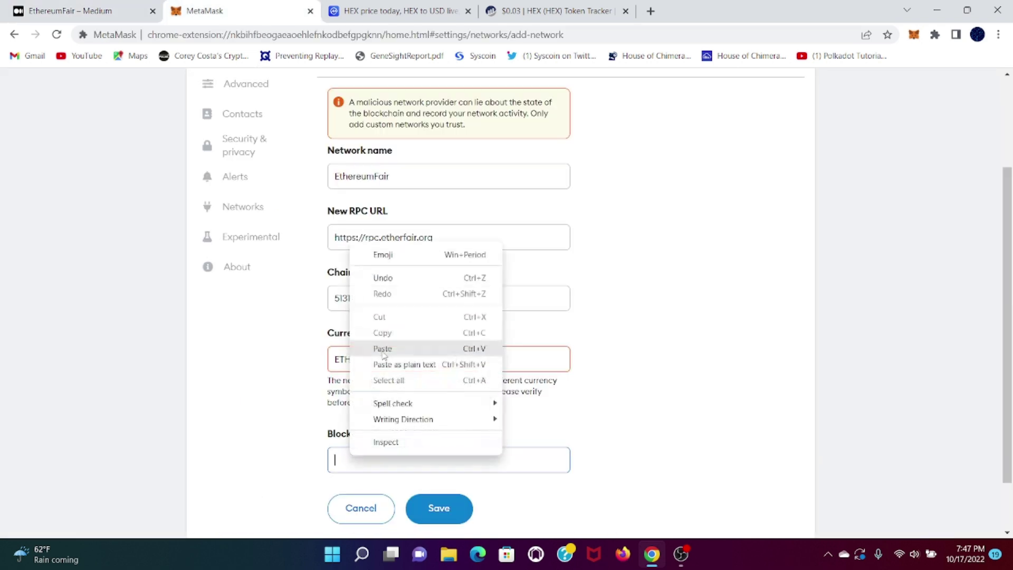
left_click(381, 346)
left_click(436, 509)
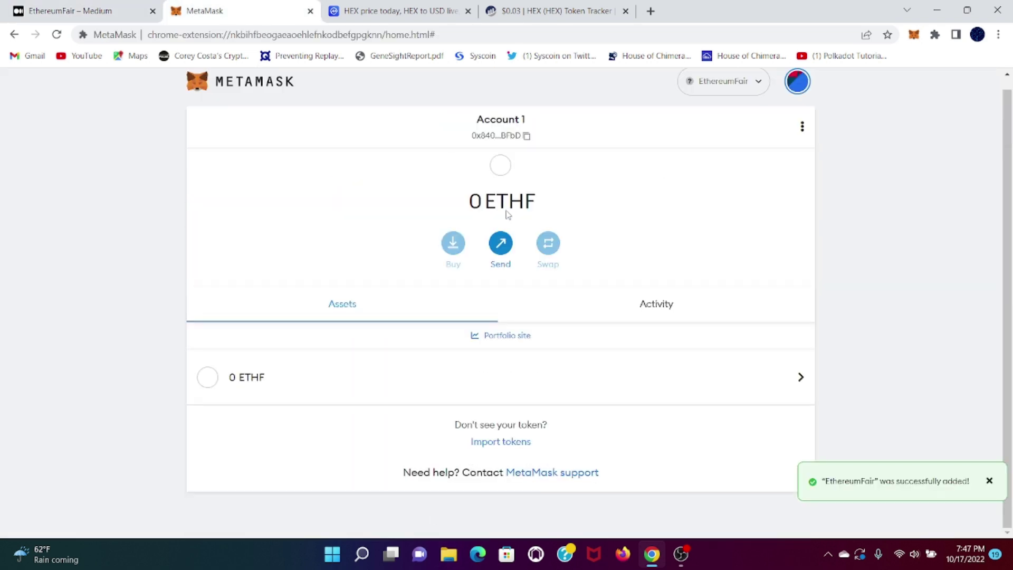
Start a token import and paste the HEX contract address copied from CoinMarketCap.
left_click(519, 443)
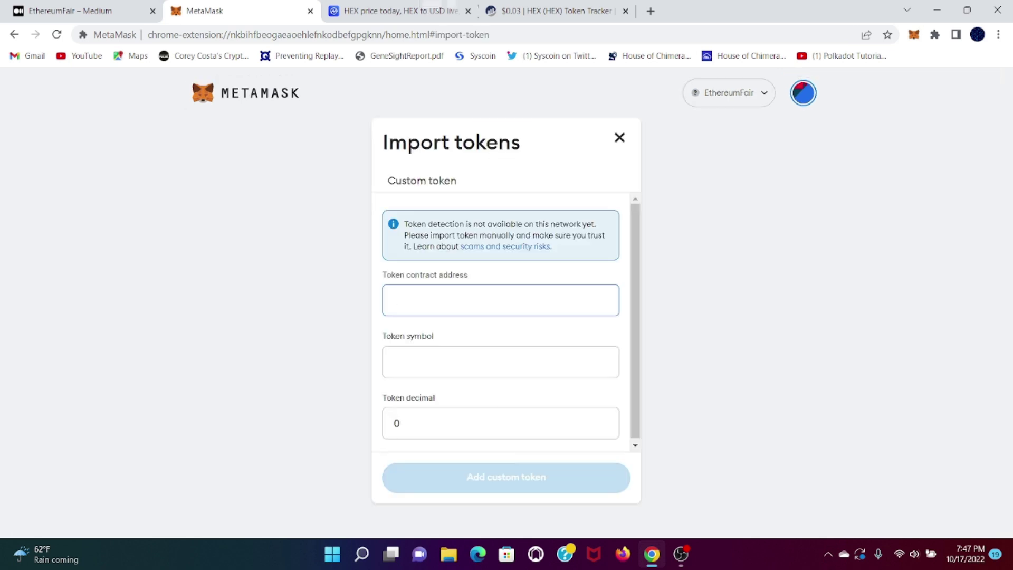
key("ctrl+Tab")
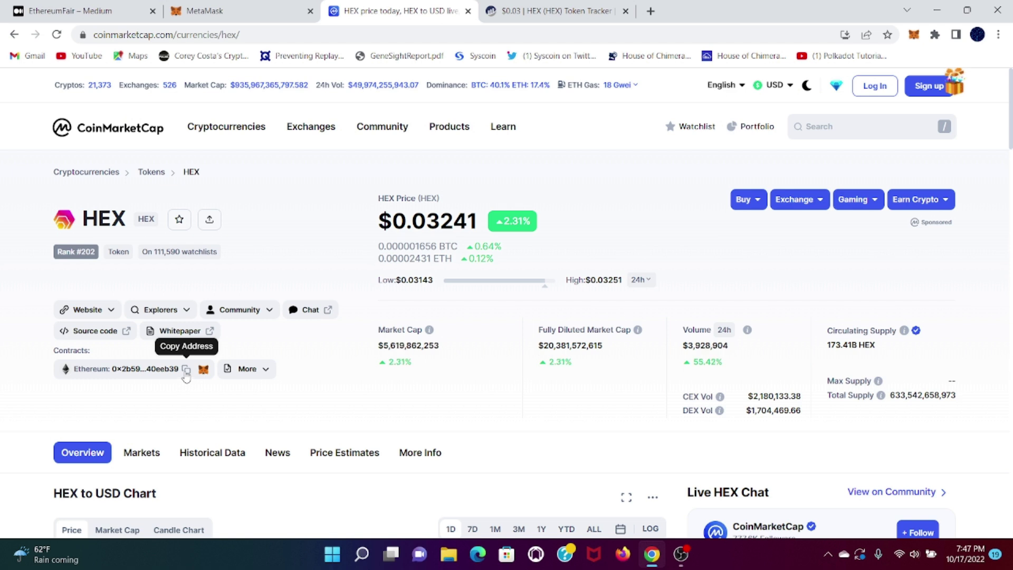
left_click(186, 373)
key("ctrl+shift+Tab")
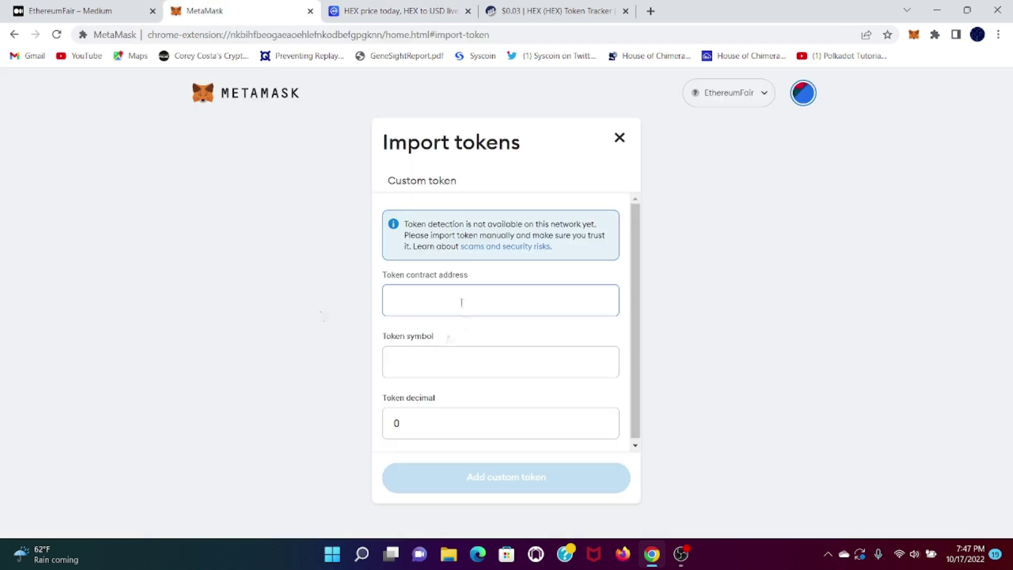
right_click(462, 300)
left_click(490, 195)
Enter token symbol HEX with 8 decimals, then add and import the custom token.
left_click(449, 396)
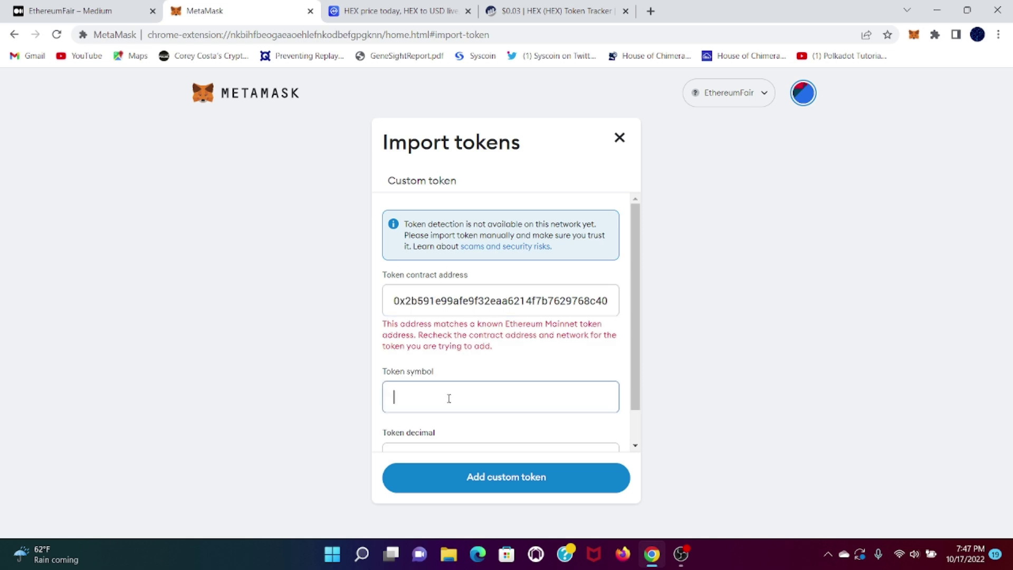
type("HEX")
scroll(593, 296, "down", 1)
left_click(419, 426)
key("BackSpace")
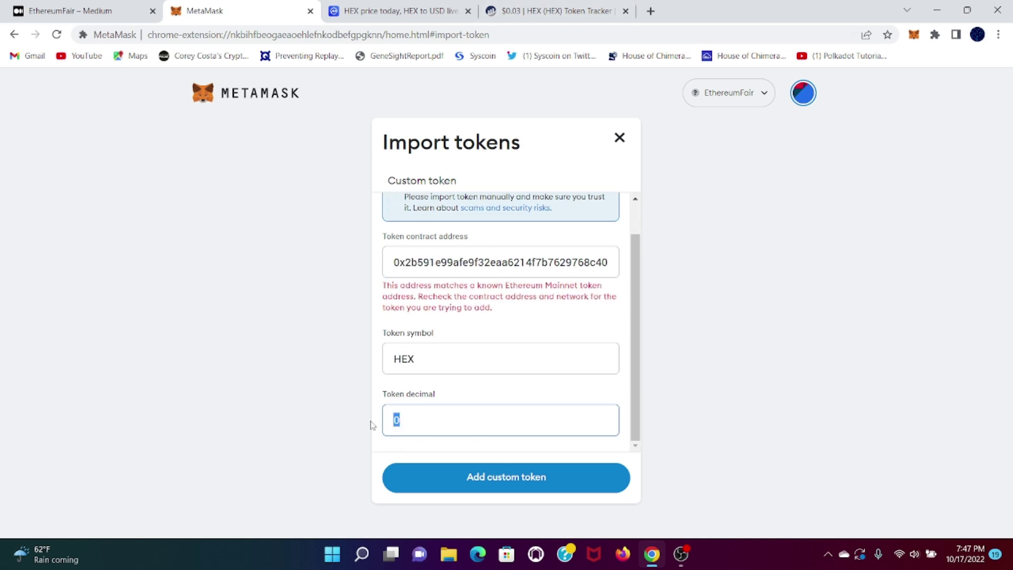
left_click(554, 10)
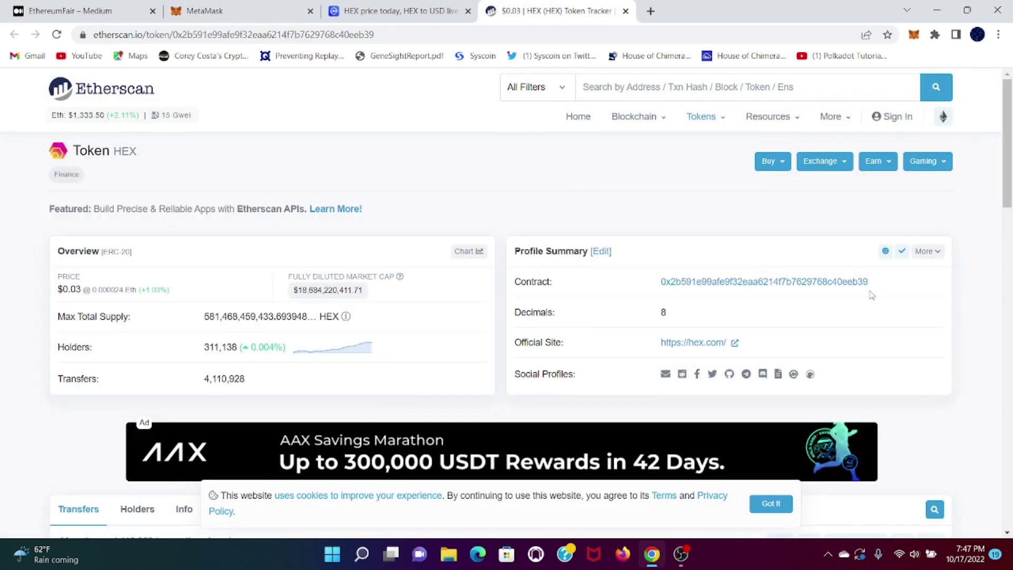
left_click(264, 9)
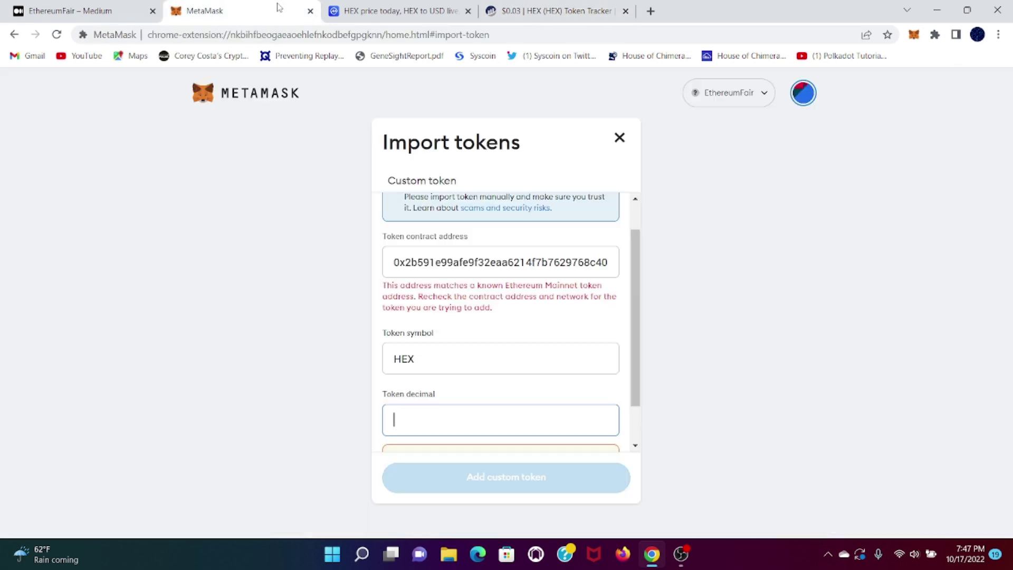
type("8")
left_click(538, 478)
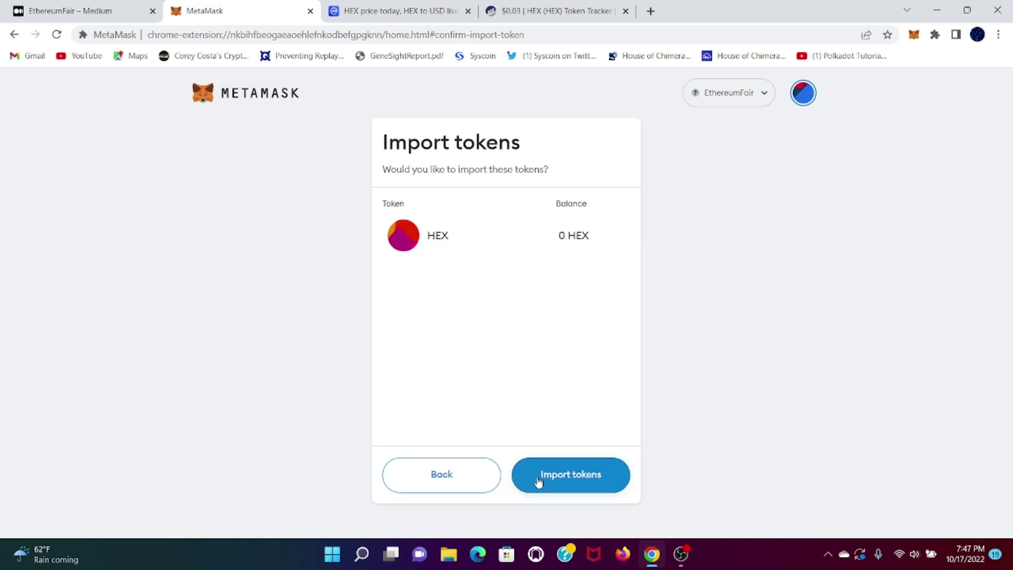
left_click(584, 486)
left_click(233, 144)
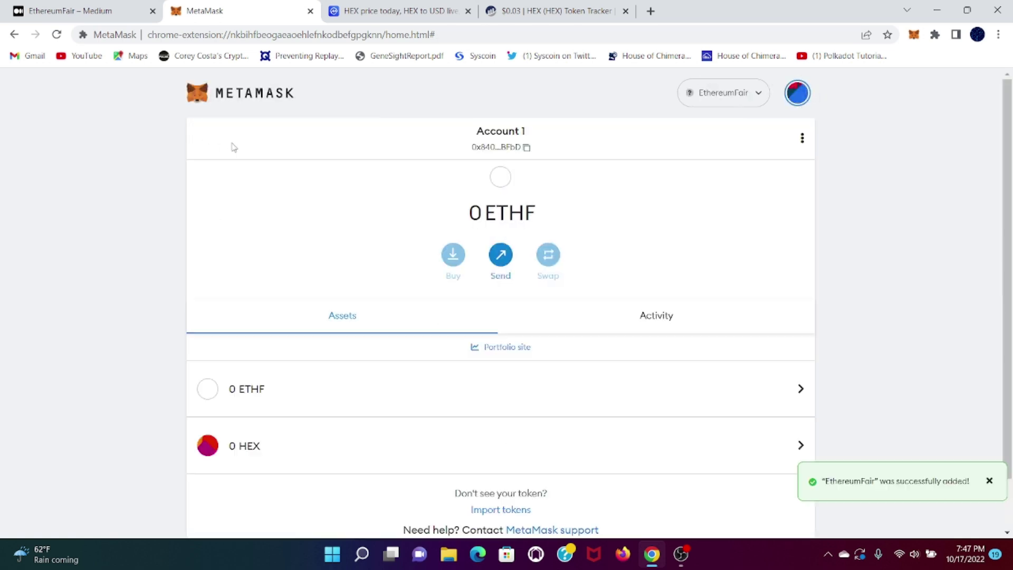
scroll(519, 522, "down", 1)
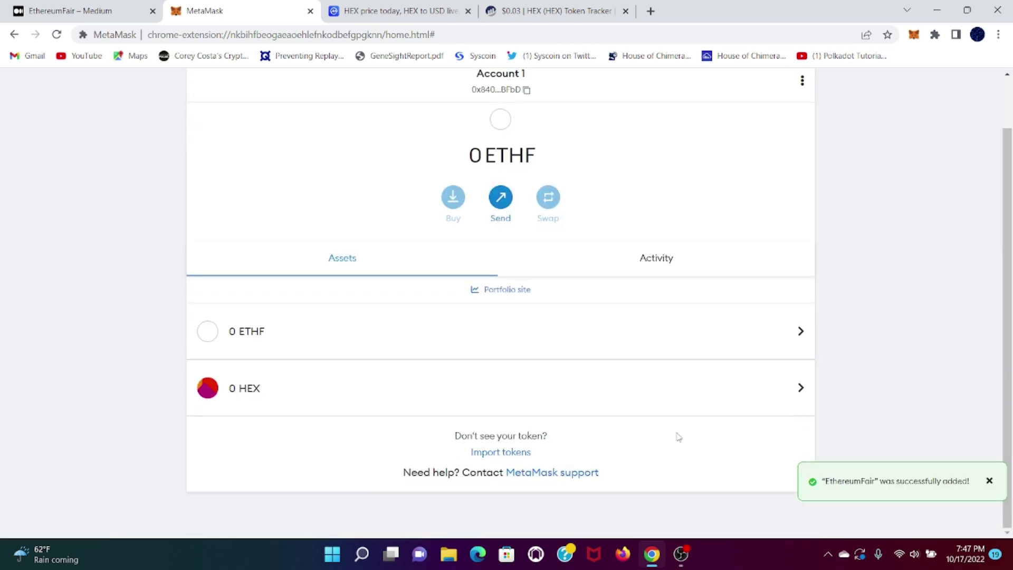
scroll(676, 436, "up", 1)
scroll(673, 437, "down", 1)
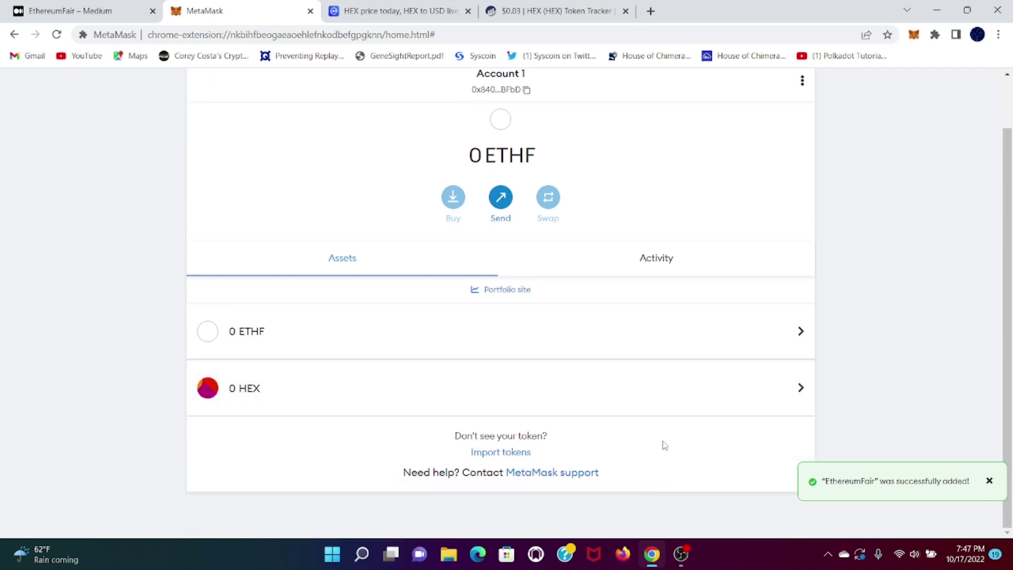